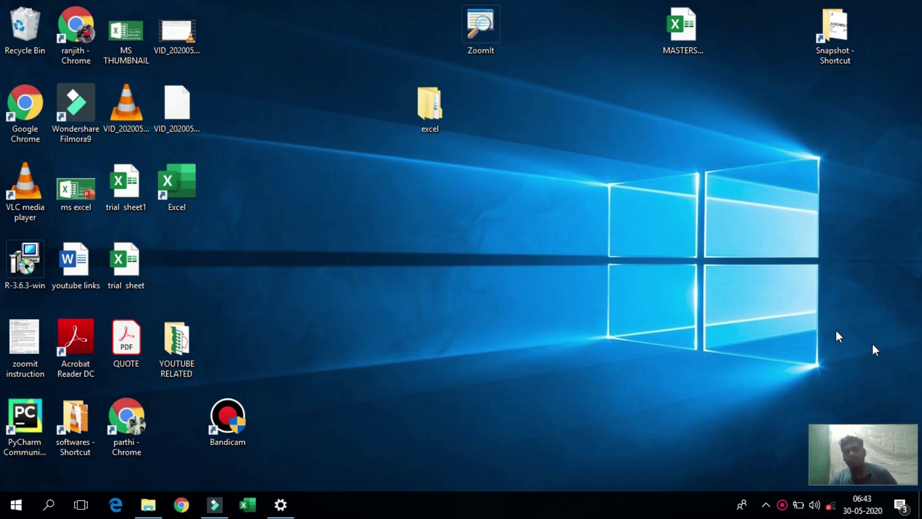
# Open the MASTERSHEET workbook from the desktop and examine the budget figures and the RENT total's formula.
pyautogui.click(689, 49)
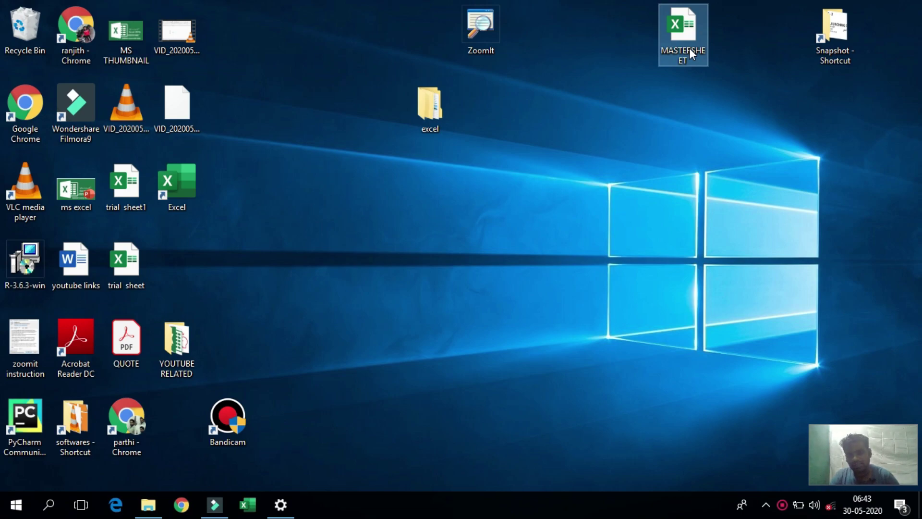
pyautogui.doubleClick(680, 38)
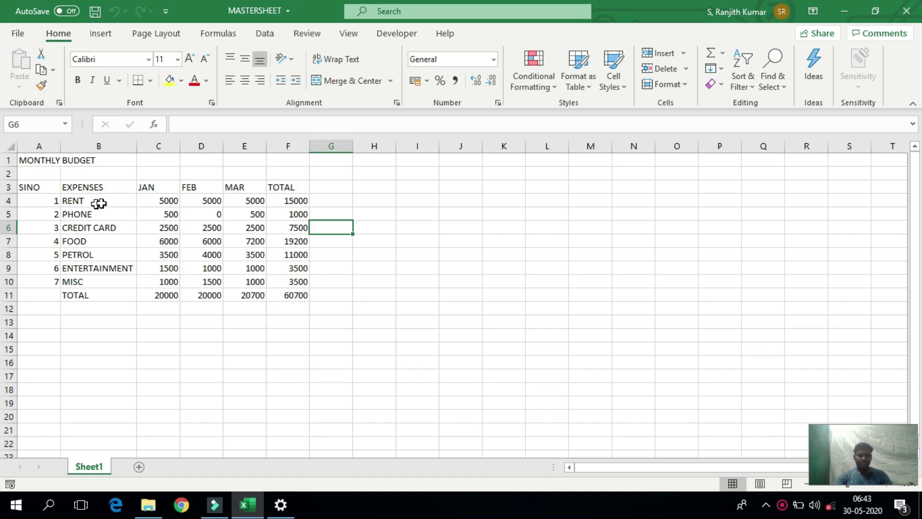
pyautogui.click(162, 201)
pyautogui.moveTo(221, 202); pyautogui.dragTo(285, 295)
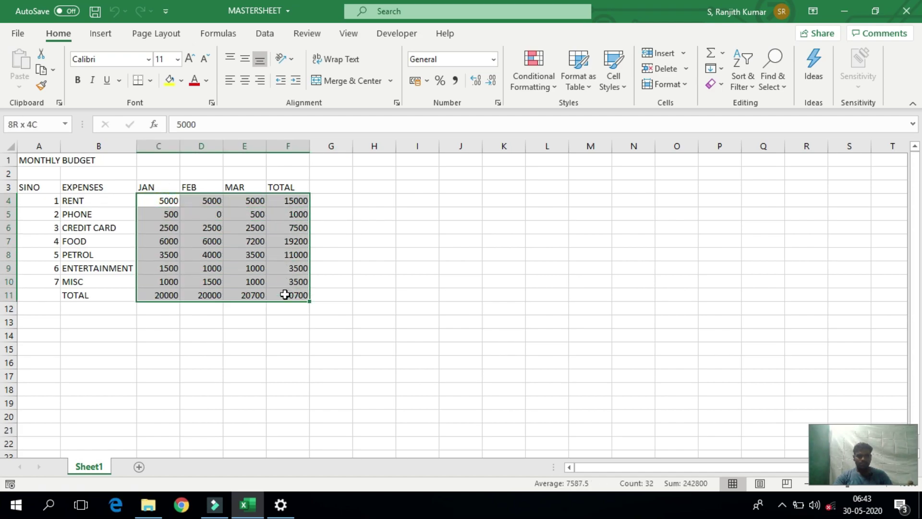
pyautogui.click(290, 204)
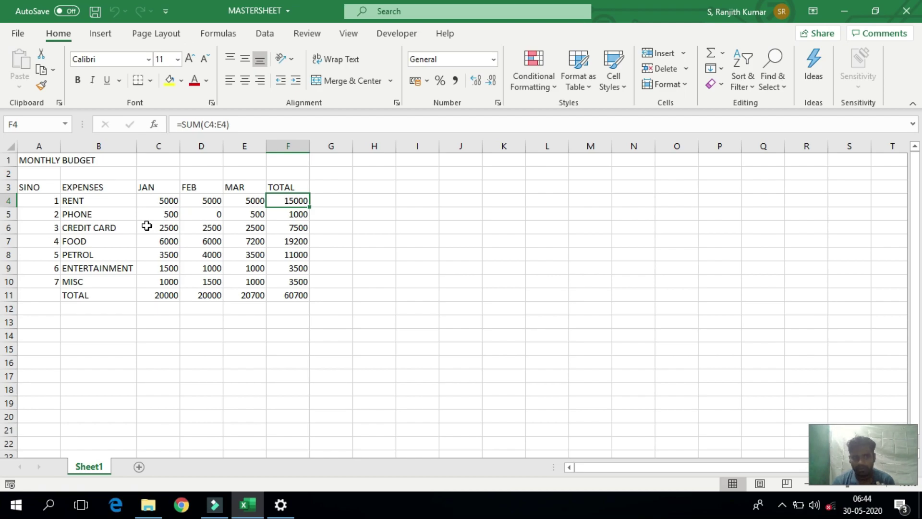
# Set the RENT amounts for JAN, FEB and MAR to 6000 each.
pyautogui.click(163, 200)
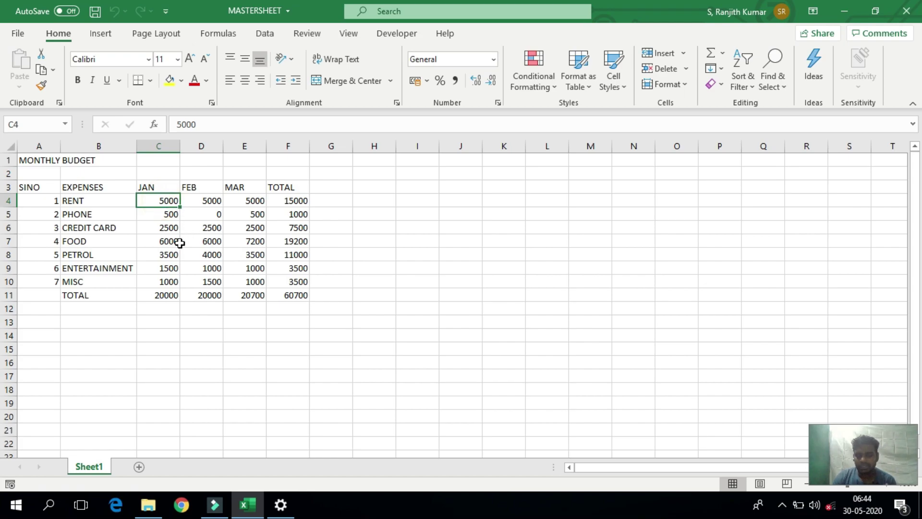
pyautogui.write('6000')
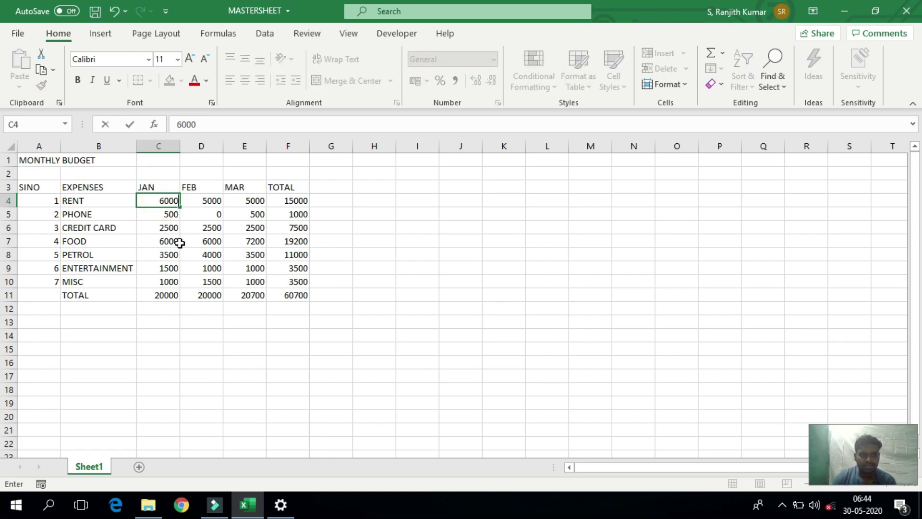
pyautogui.hotkey('ctrl', 'Return')
pyautogui.press('Tab')
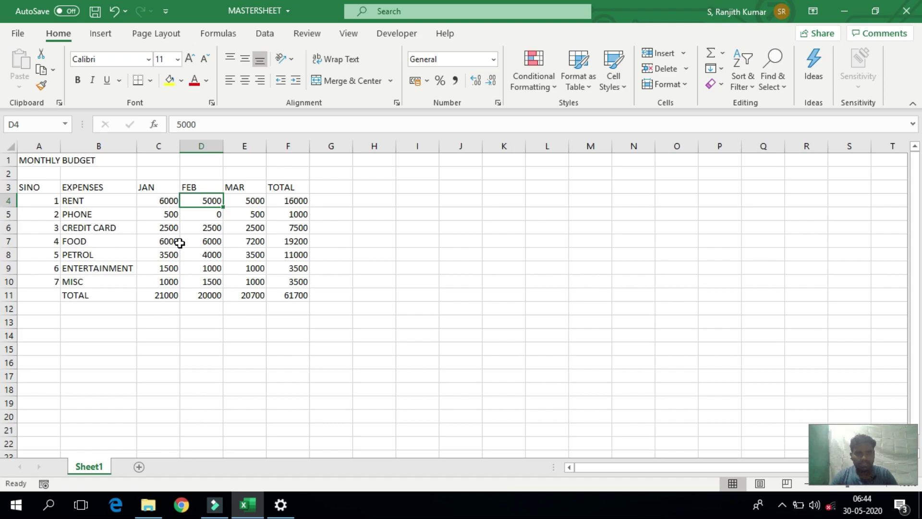
pyautogui.write('6000')
pyautogui.press('Tab')
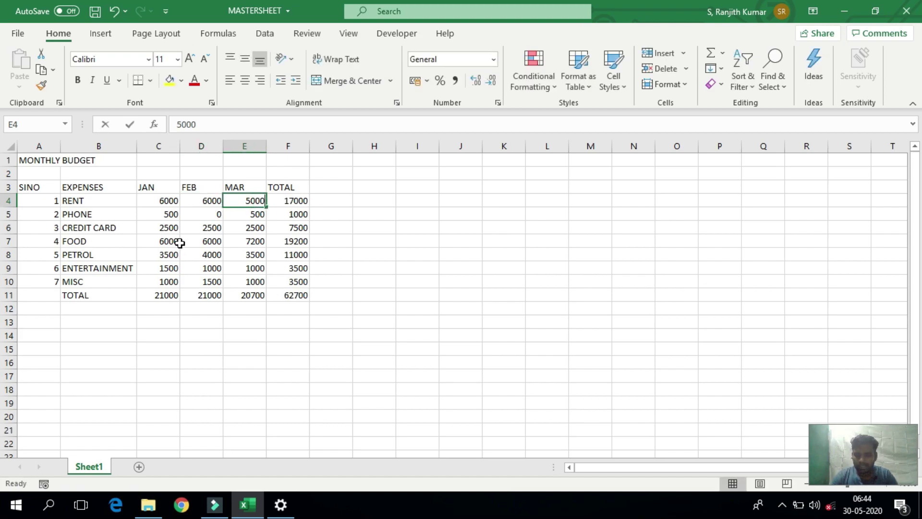
pyautogui.write('6000')
pyautogui.press('Tab')
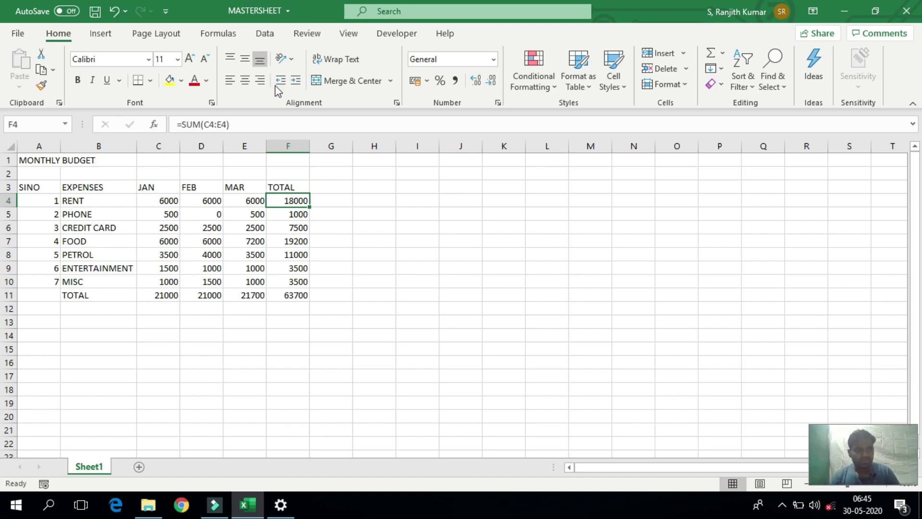
# Save the changes to the existing MASTERSHEET workbook.
pyautogui.click(95, 16)
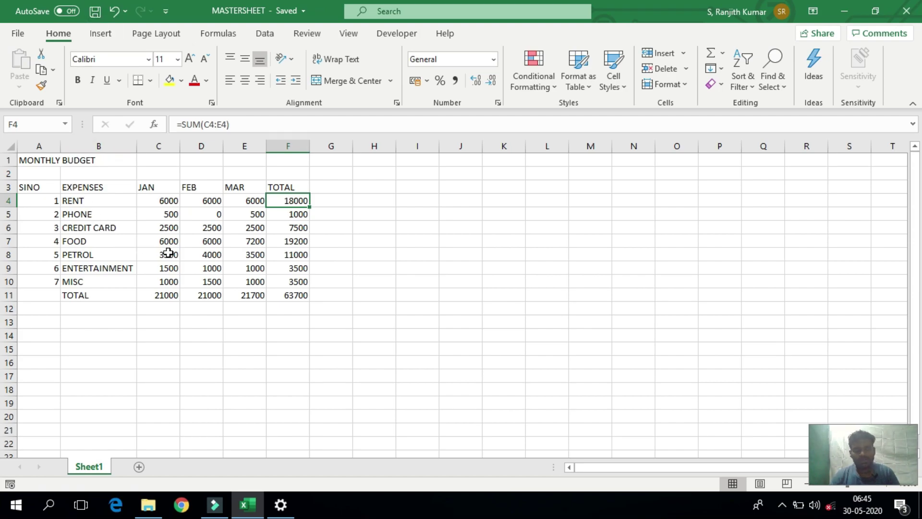
pyautogui.click(94, 11)
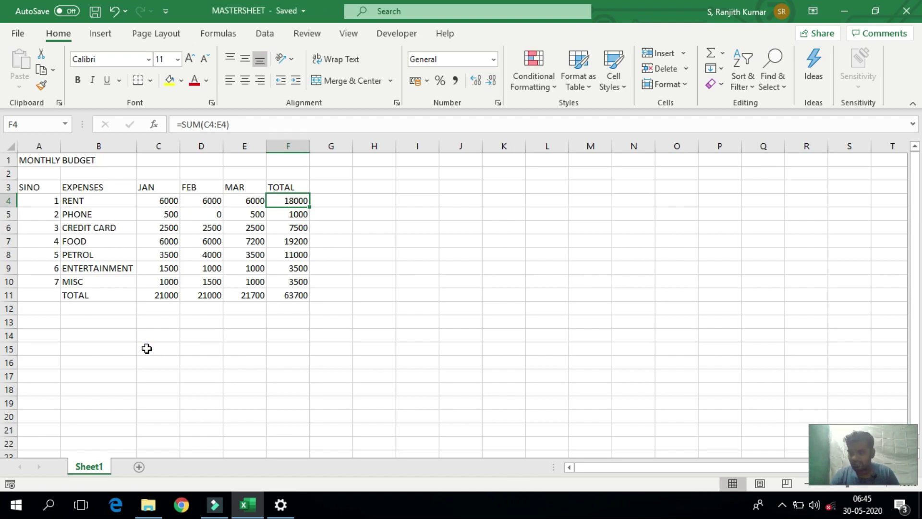
pyautogui.click(19, 37)
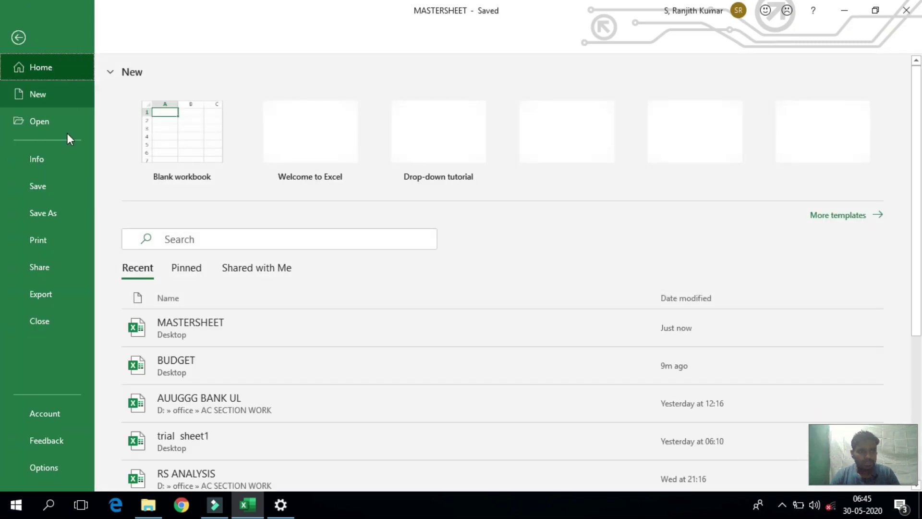
pyautogui.click(43, 186)
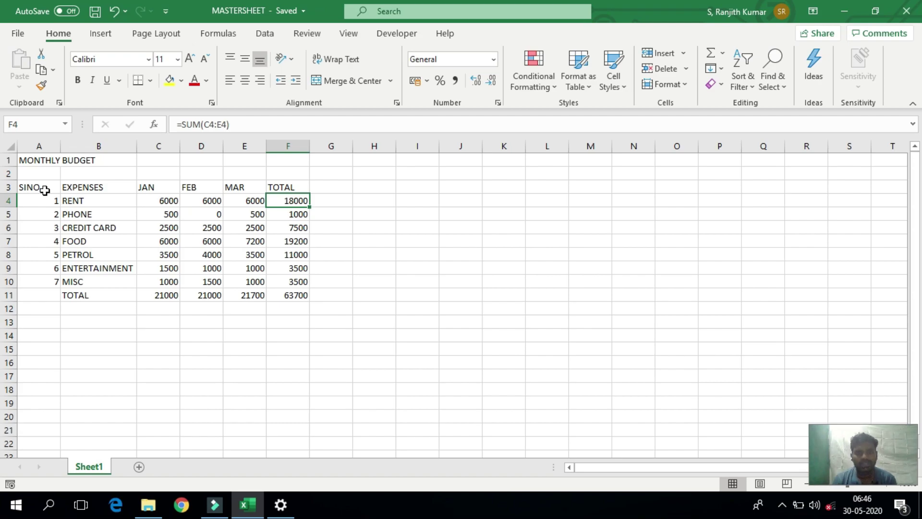
# Close the workbook, reopen MASTERSHEET from the desktop and check the saved monthly RENT amounts.
pyautogui.click(910, 17)
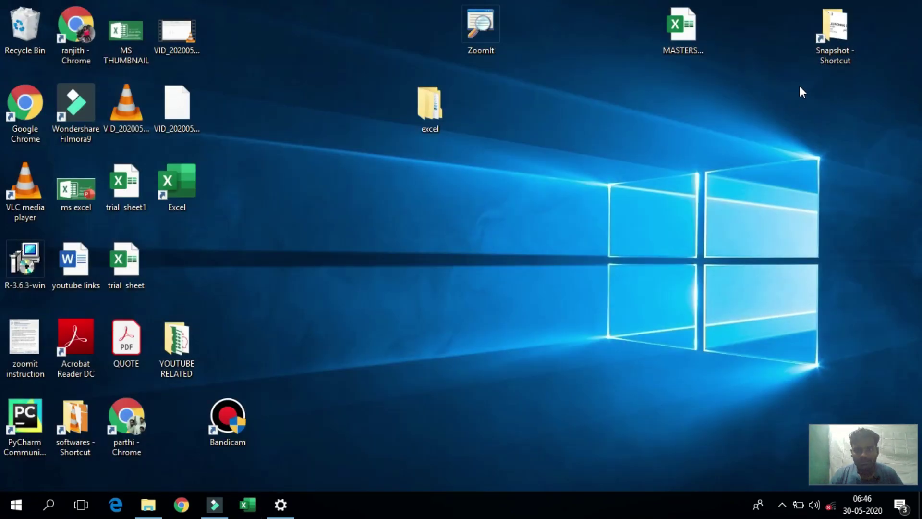
pyautogui.doubleClick(687, 41)
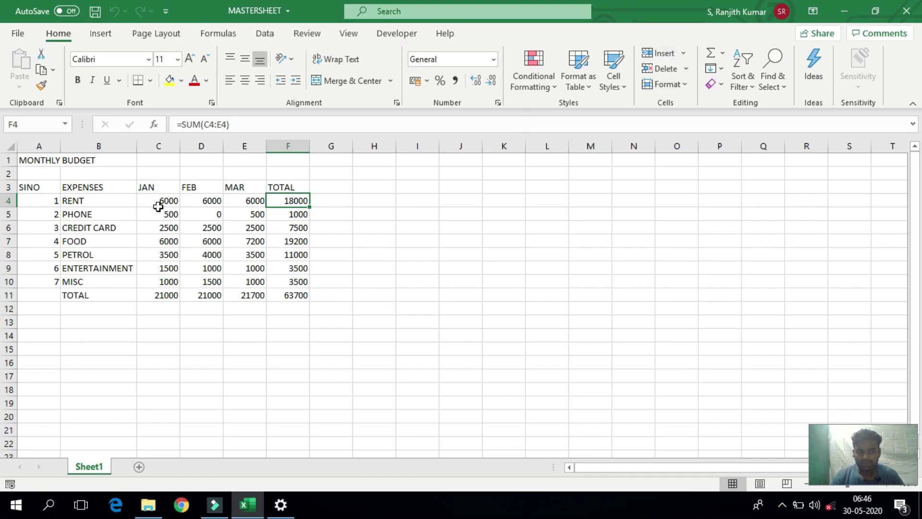
pyautogui.click(153, 203)
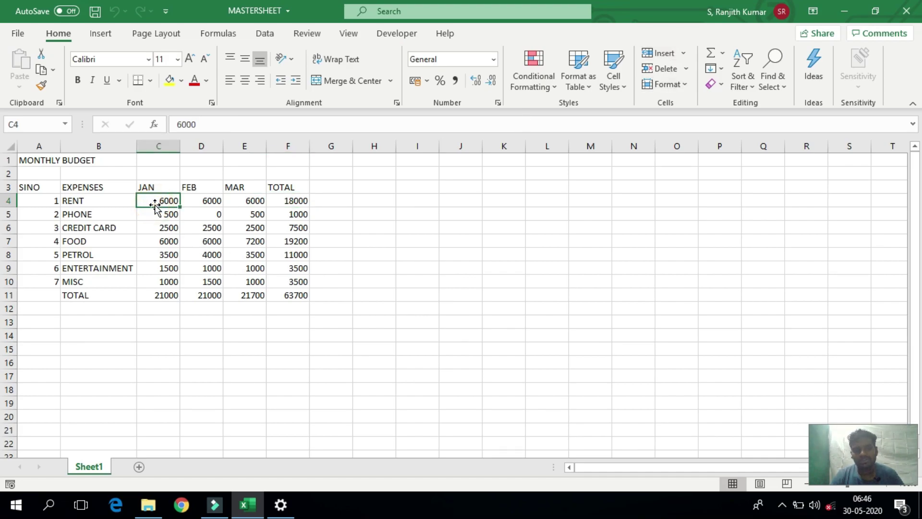
pyautogui.click(193, 199)
pyautogui.click(239, 200)
# Change the RENT amounts for JAN, FEB and MAR to 7500 each.
pyautogui.click(164, 202)
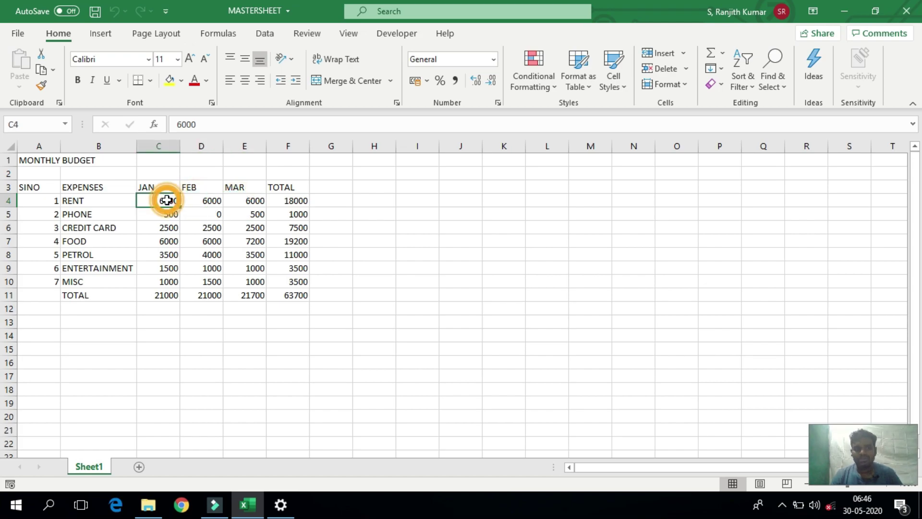
pyautogui.write('7500')
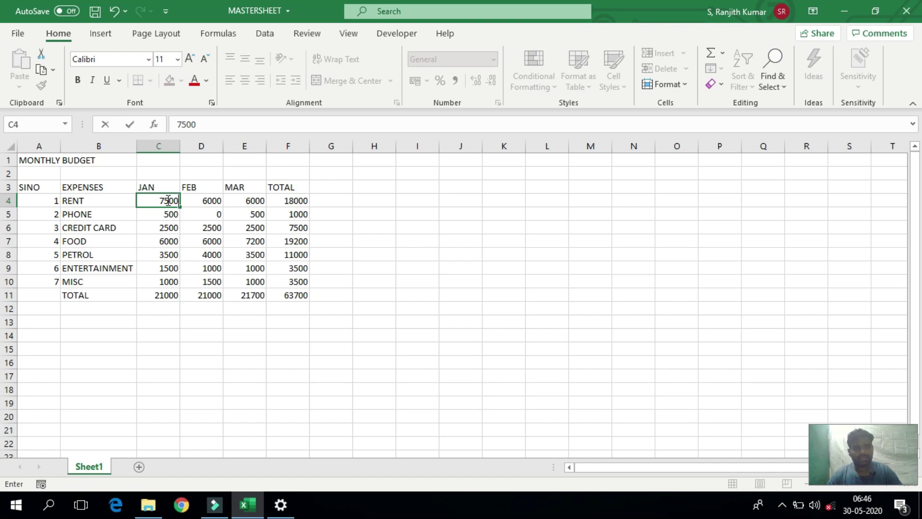
pyautogui.press('Tab')
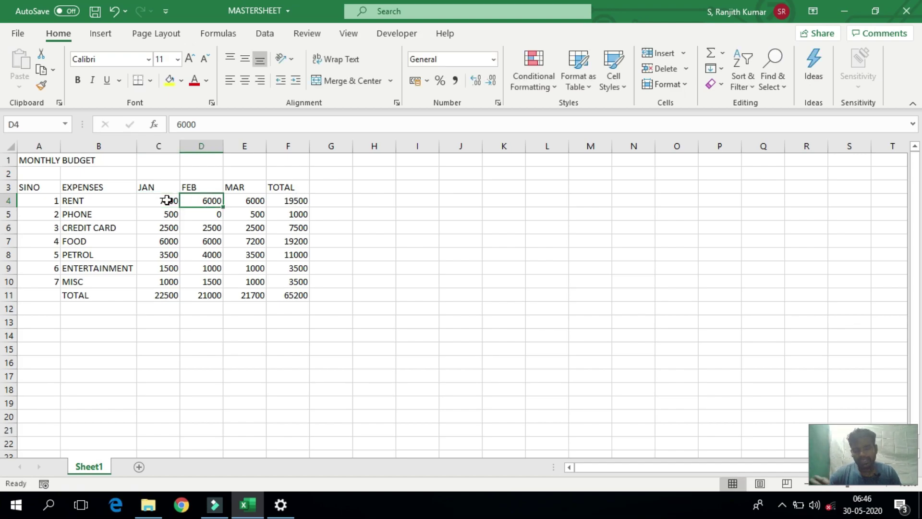
pyautogui.write('75000')
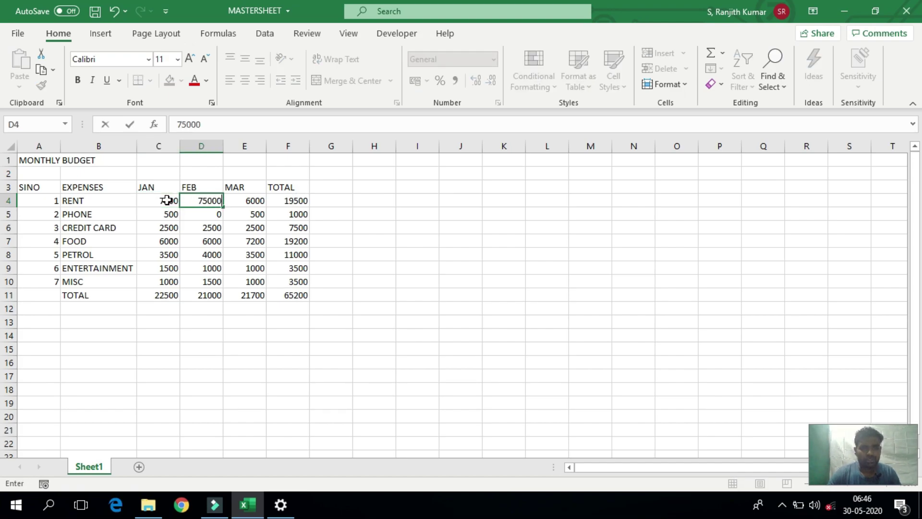
pyautogui.press('BackSpace')
pyautogui.press('Tab')
pyautogui.write('7500')
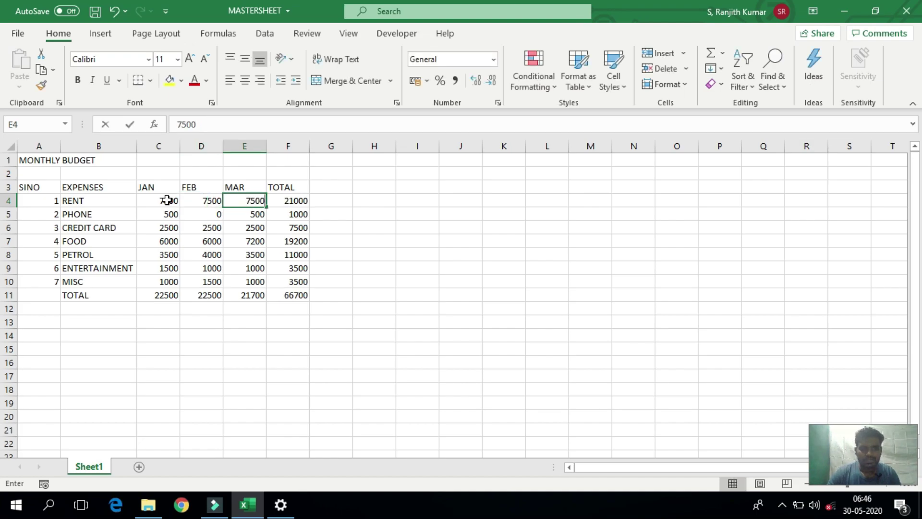
pyautogui.press('Tab')
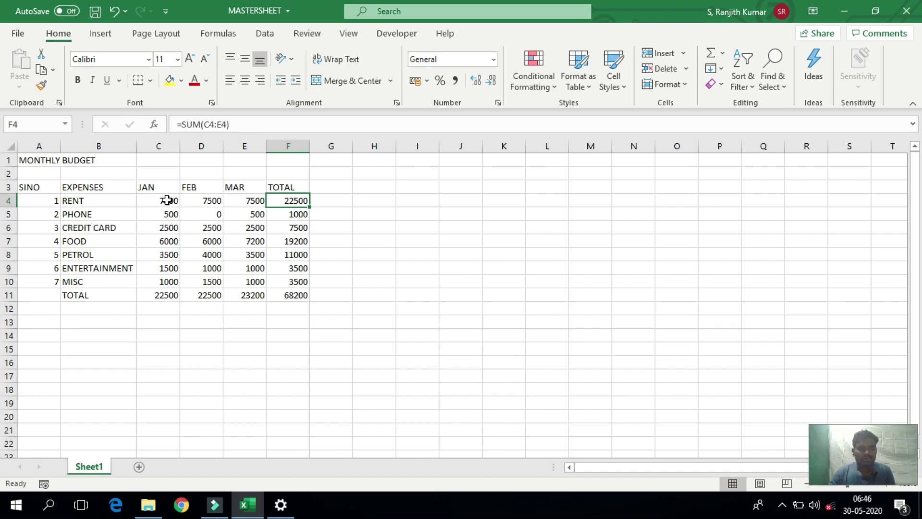
# Save the edited workbook as a separate Excel Workbook named FRIEND SHEET on the Desktop.
pyautogui.click(15, 35)
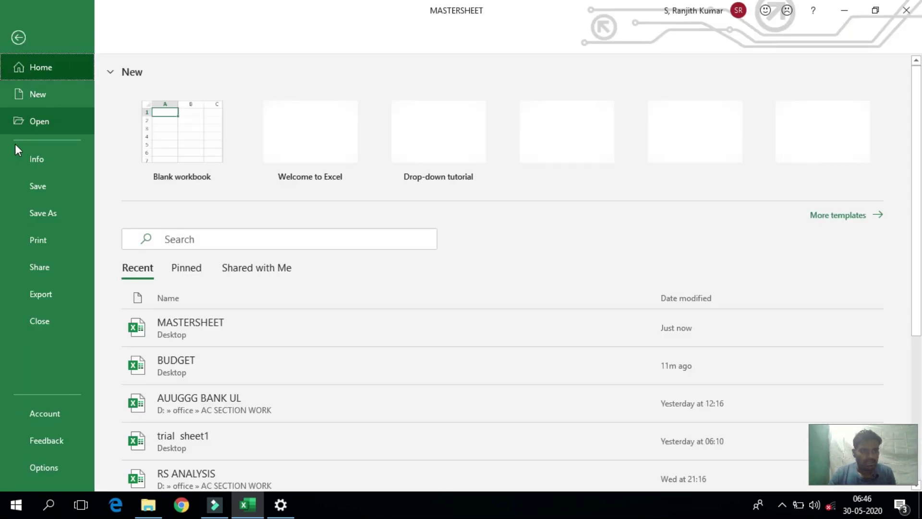
pyautogui.click(42, 214)
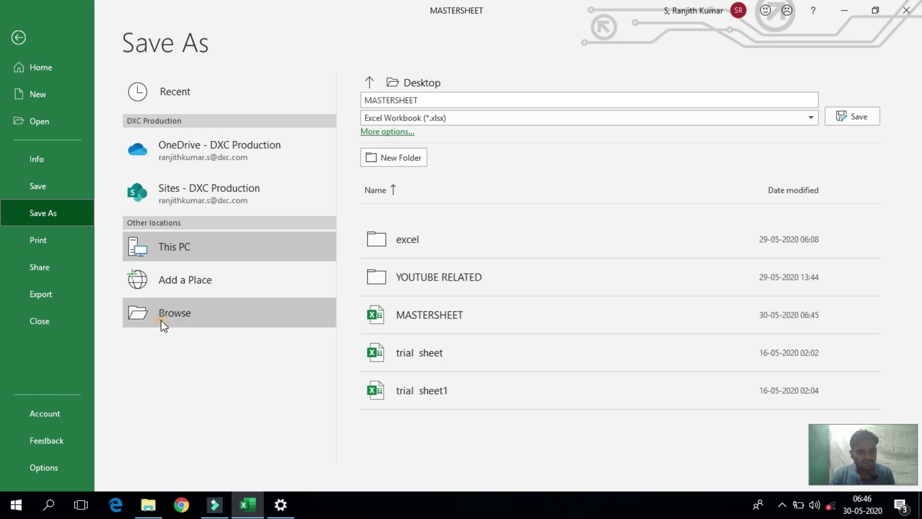
pyautogui.click(253, 313)
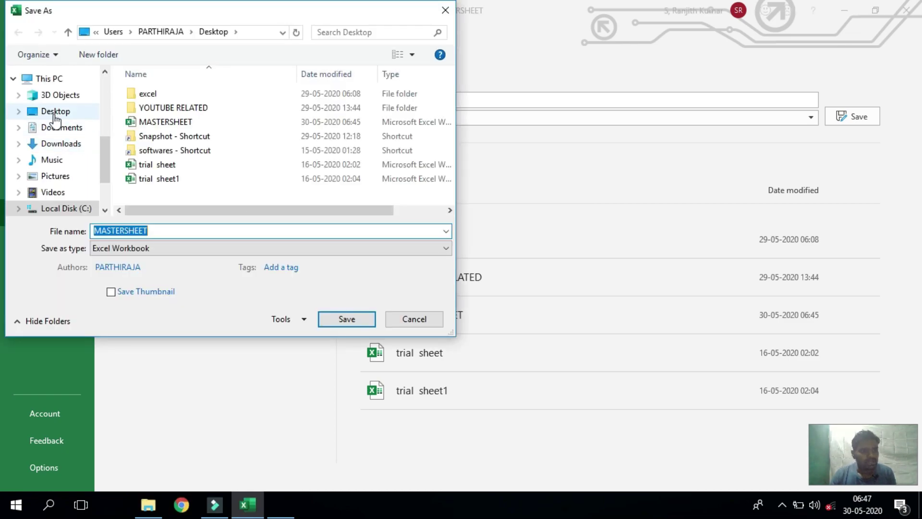
pyautogui.click(55, 111)
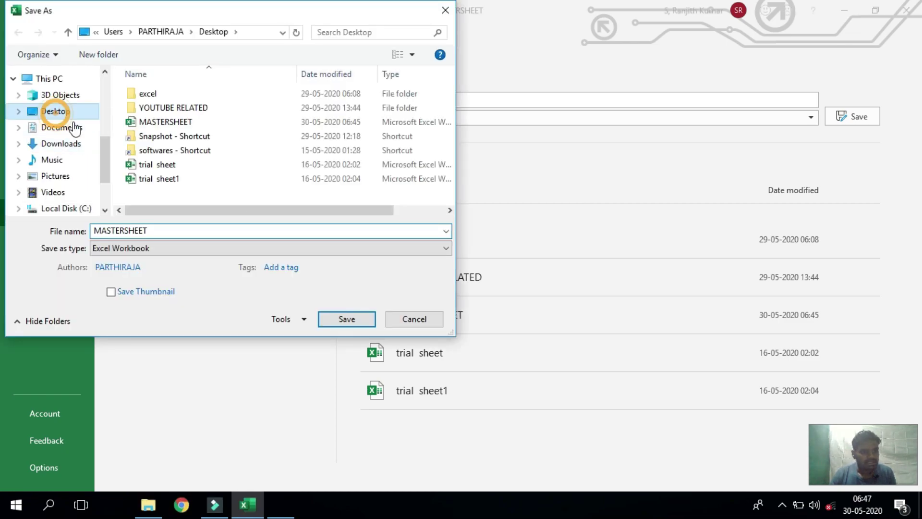
pyautogui.doubleClick(158, 231)
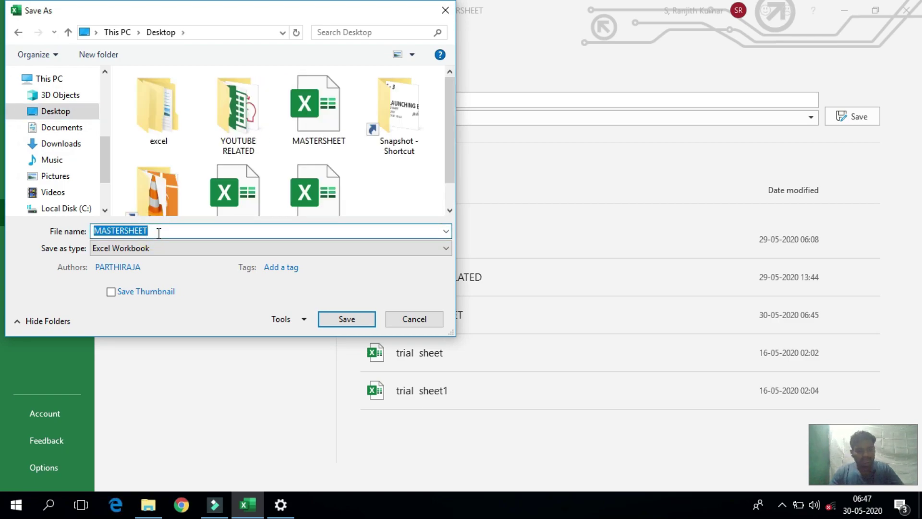
pyautogui.write('FRIEND SHEET')
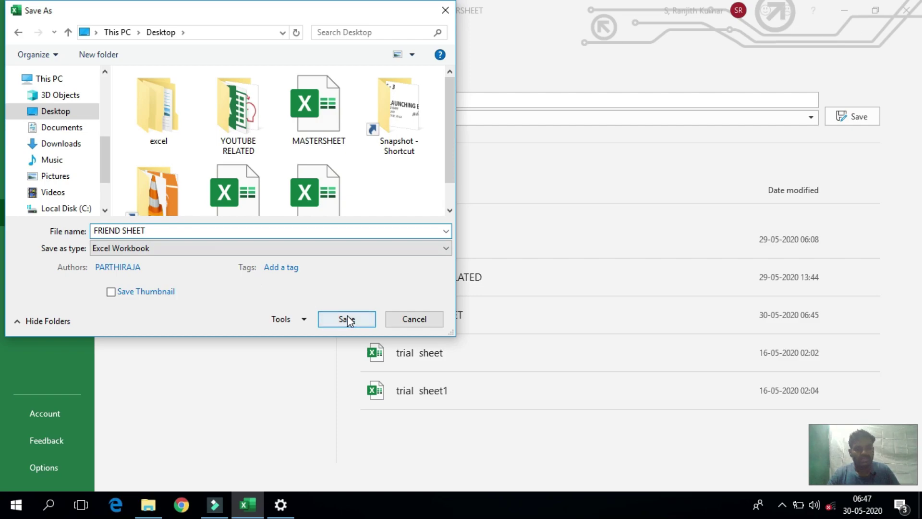
pyautogui.click(347, 316)
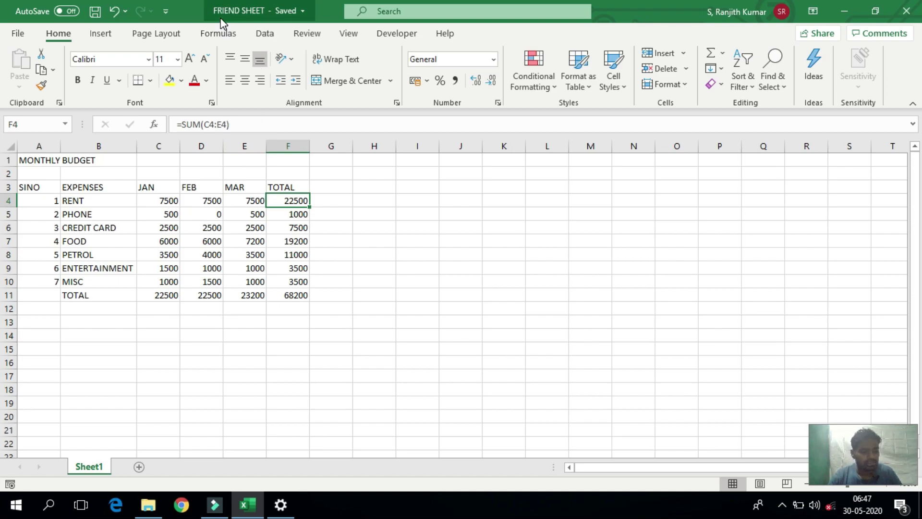
pyautogui.moveTo(205, 1); pyautogui.dragTo(323, 27)
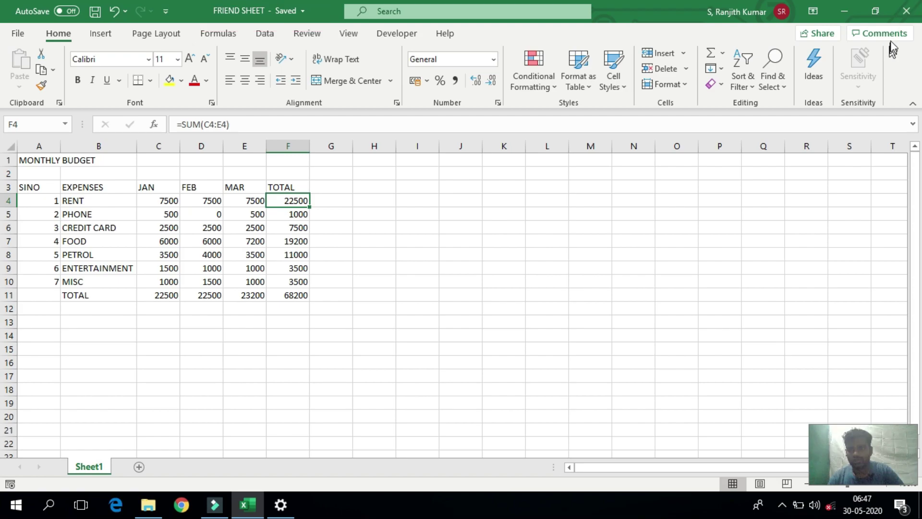
# Close FRIEND SHEET, reopen the original MASTERSHEET and check its RENT row from JAN to TOTAL.
pyautogui.click(913, 12)
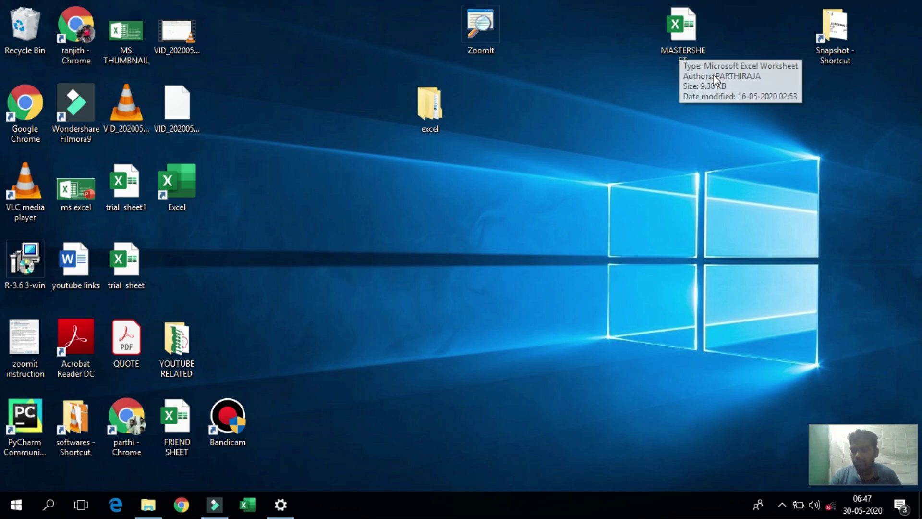
pyautogui.doubleClick(672, 32)
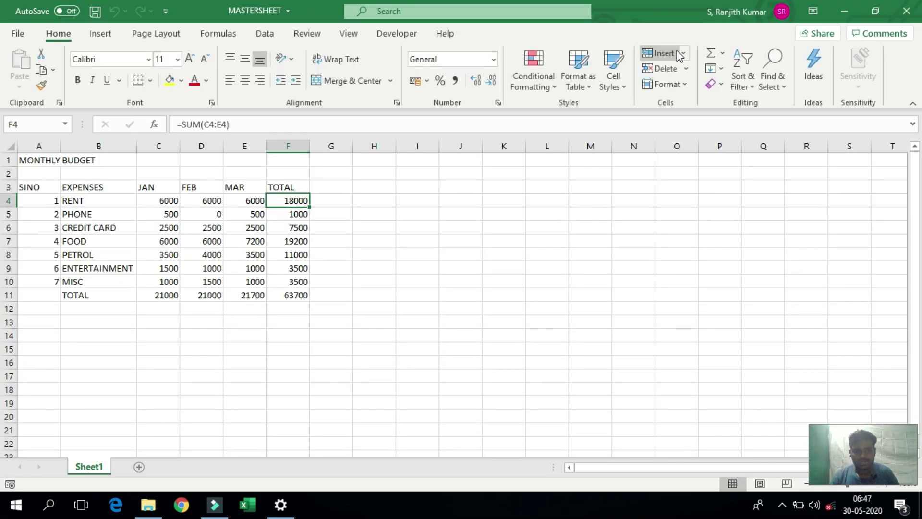
pyautogui.click(157, 201)
pyautogui.click(201, 202)
pyautogui.click(240, 202)
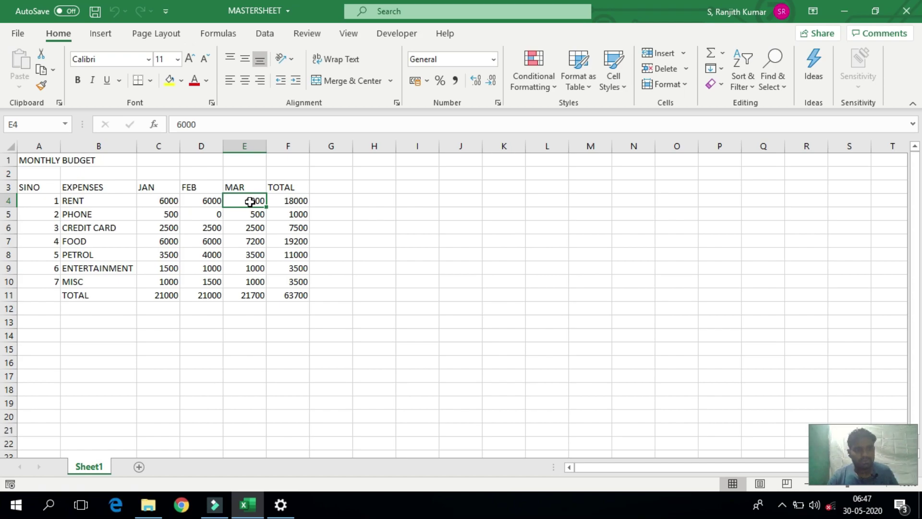
pyautogui.moveTo(155, 202); pyautogui.dragTo(282, 201)
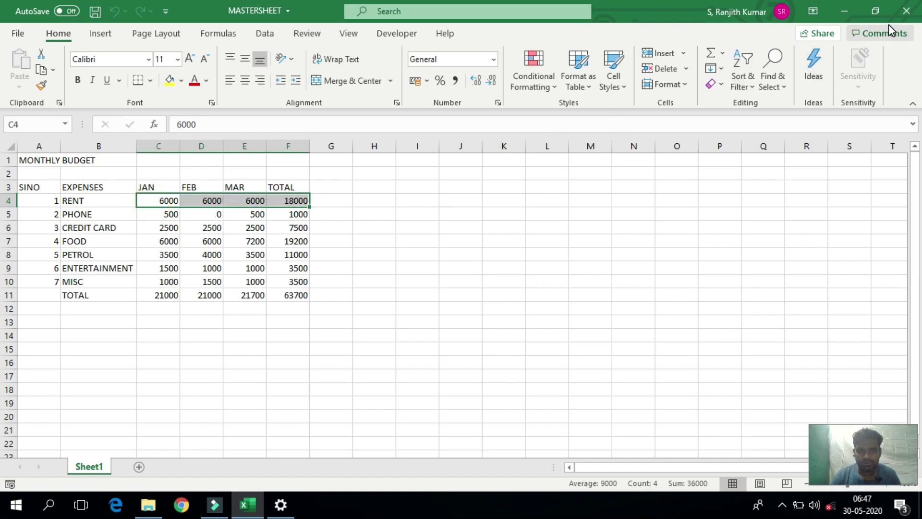
# Close MASTERSHEET, move the FRIEND SHEET file to the middle of the desktop and open it.
pyautogui.click(906, 11)
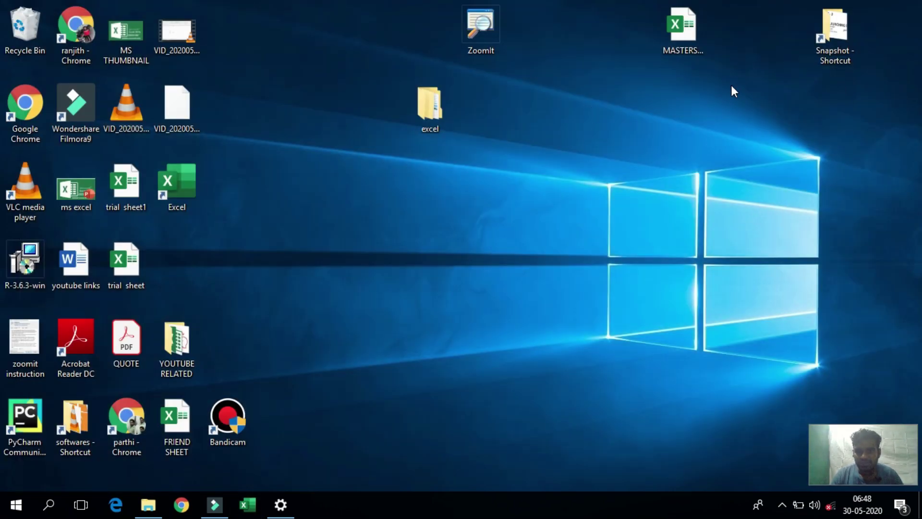
pyautogui.click(667, 50)
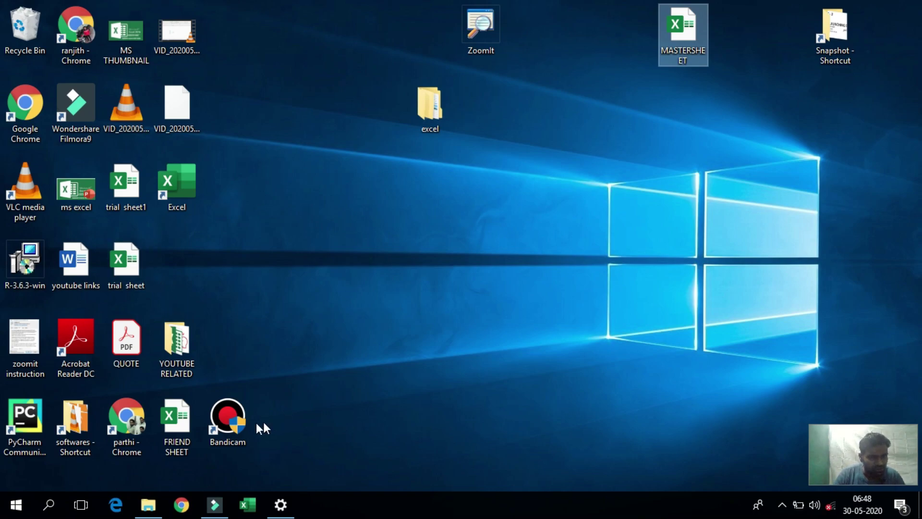
pyautogui.moveTo(182, 435); pyautogui.dragTo(385, 283)
pyautogui.doubleClick(386, 280)
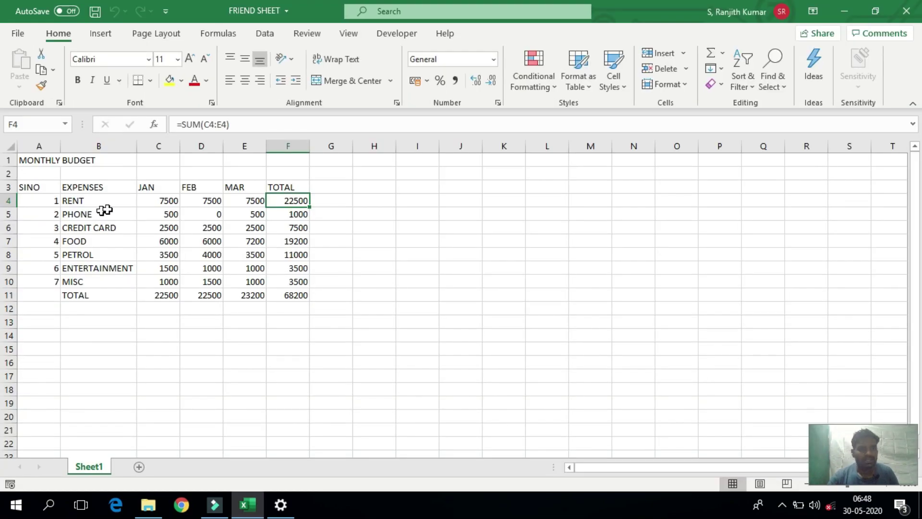
# Check the RENT amounts for JAN, FEB and MAR in FRIEND SHEET.
pyautogui.click(155, 201)
pyautogui.click(213, 201)
pyautogui.click(243, 199)
pyautogui.click(169, 200)
pyautogui.click(202, 200)
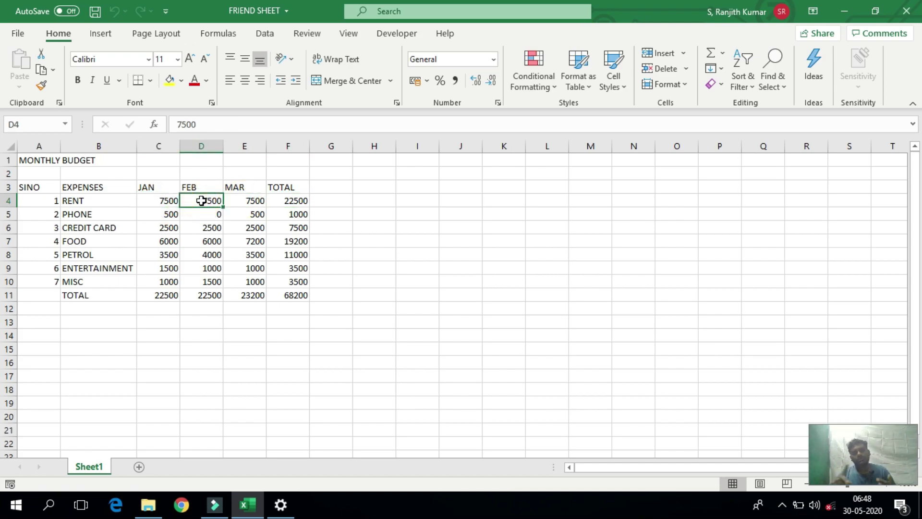